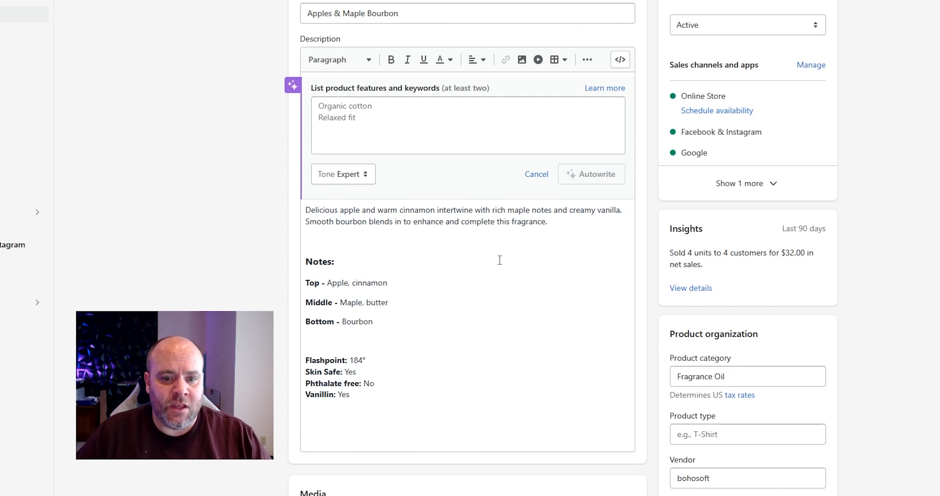
Replace the AI modify text for the Apples & Maple Bourbon intro paragraph with its plain wording, free of HTML tags.
{"action": "left_click", "coordinate": [574, 228]}
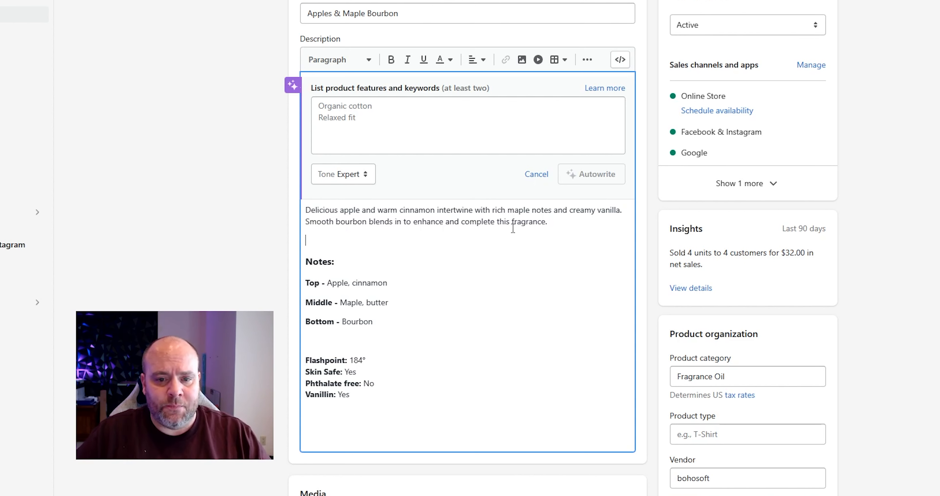
{"action": "left_click_drag", "start_coordinate": [562, 228], "coordinate": [305, 210]}
{"action": "key", "text": "ctrl+c"}
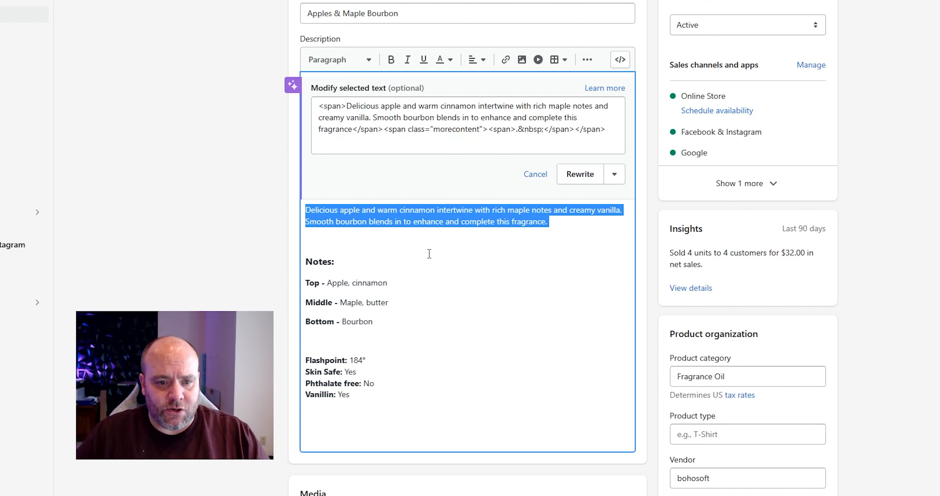
{"action": "left_click", "coordinate": [413, 130]}
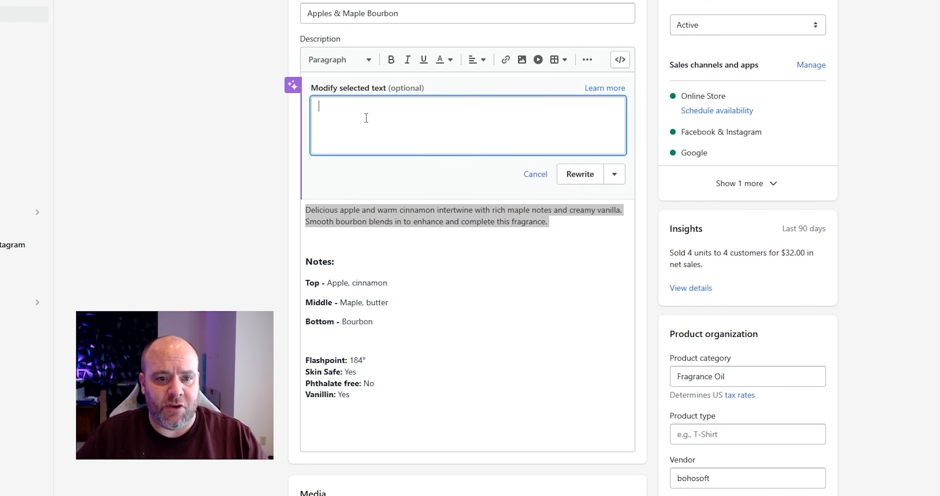
{"action": "key", "text": "ctrl+v"}
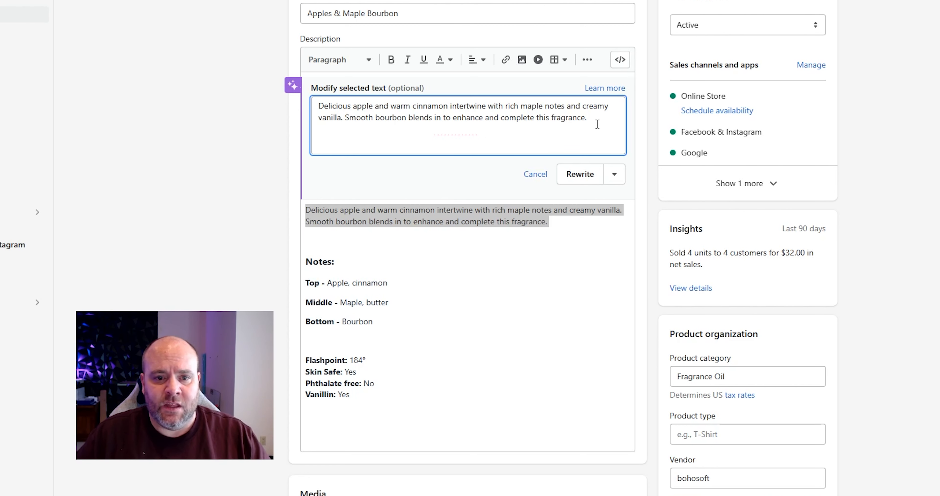
Generate an AI rewrite of the intro paragraph and keep it in place of the original.
{"action": "left_click", "coordinate": [615, 177]}
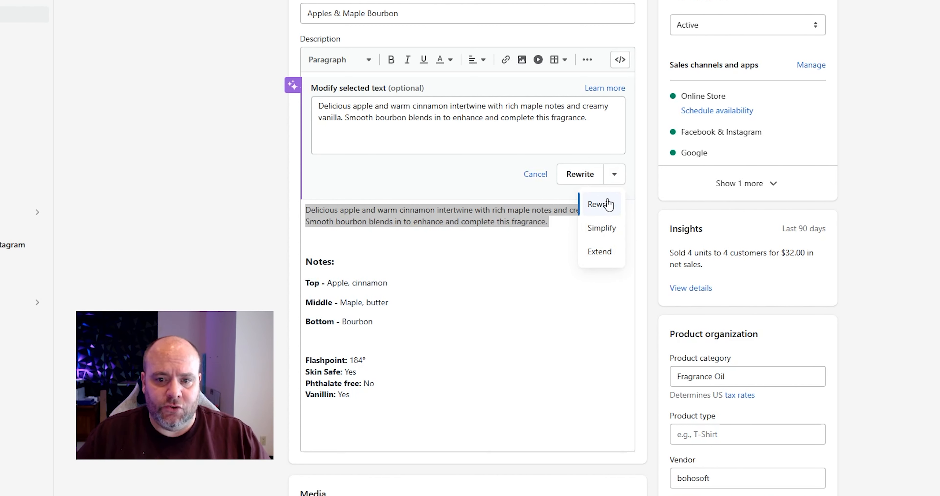
{"action": "left_click", "coordinate": [474, 174]}
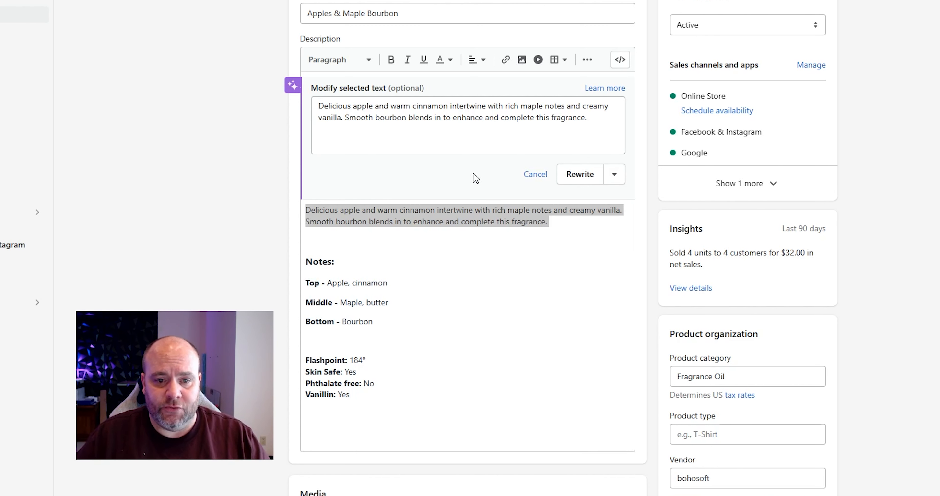
{"action": "left_click", "coordinate": [582, 174]}
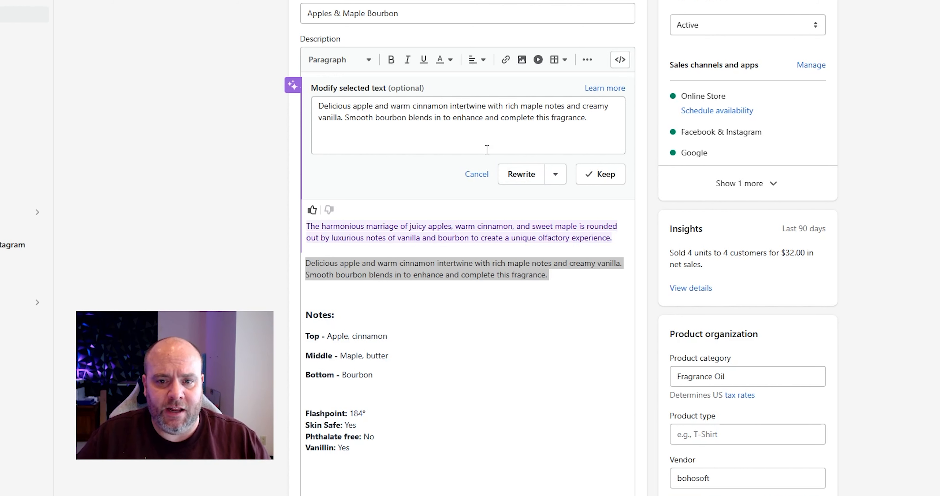
{"action": "scroll", "coordinate": [528, 207], "scroll_direction": "down", "scroll_amount": 3}
{"action": "scroll", "coordinate": [526, 210], "scroll_direction": "up", "scroll_amount": 3}
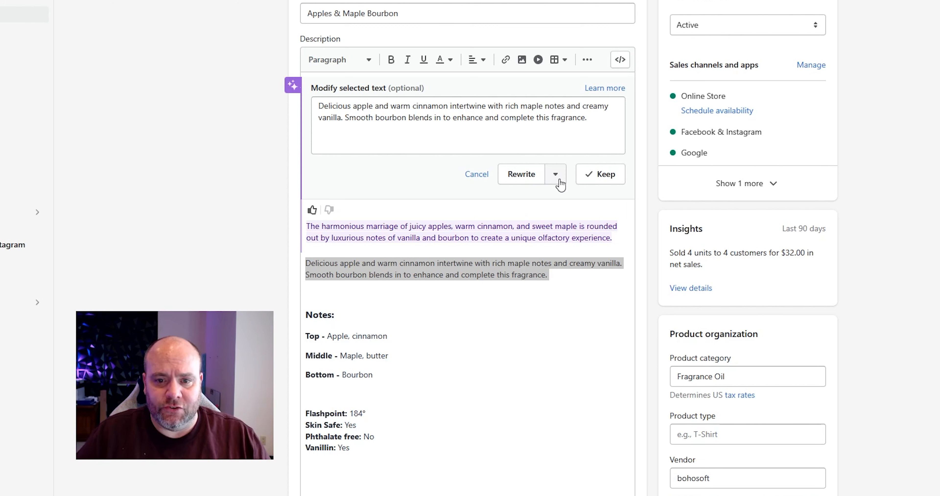
{"action": "left_click", "coordinate": [600, 173]}
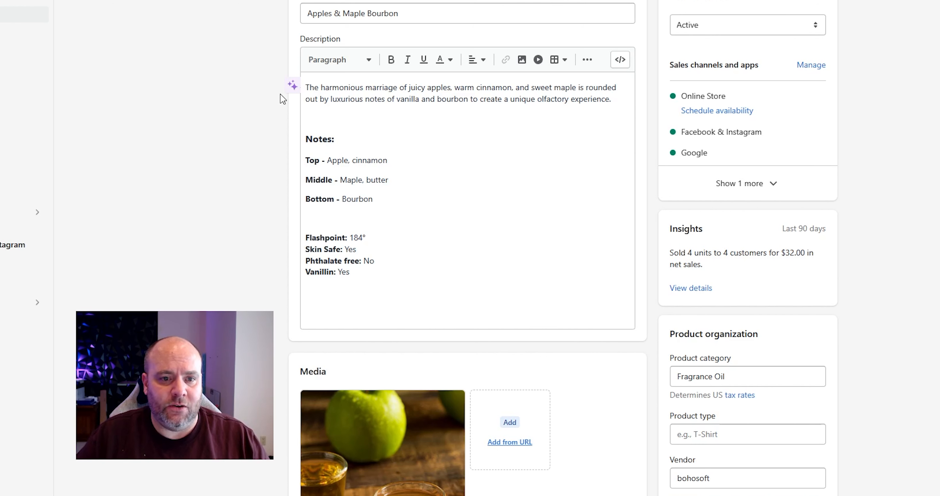
Try an AI rewrite of the Top, Middle and Bottom notes using their plain text.
{"action": "left_click", "coordinate": [290, 87]}
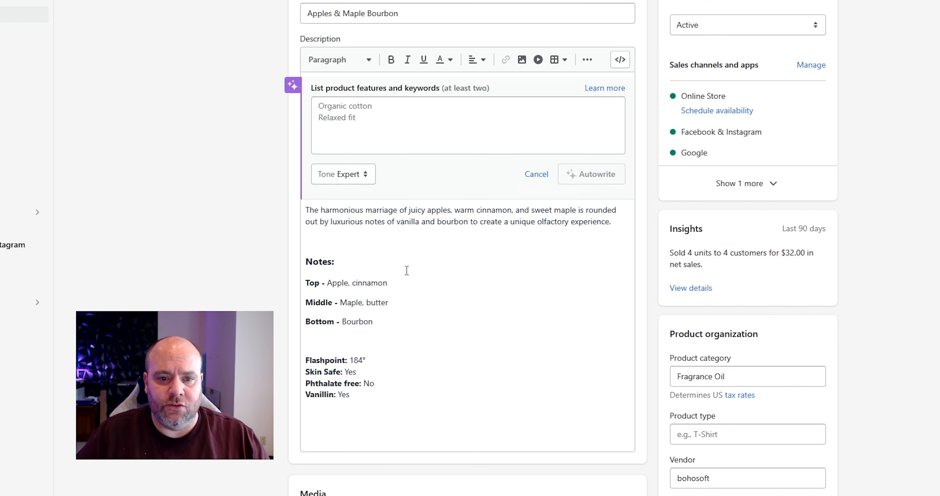
{"action": "left_click_drag", "start_coordinate": [375, 321], "coordinate": [275, 289]}
{"action": "key", "text": "ctrl+c"}
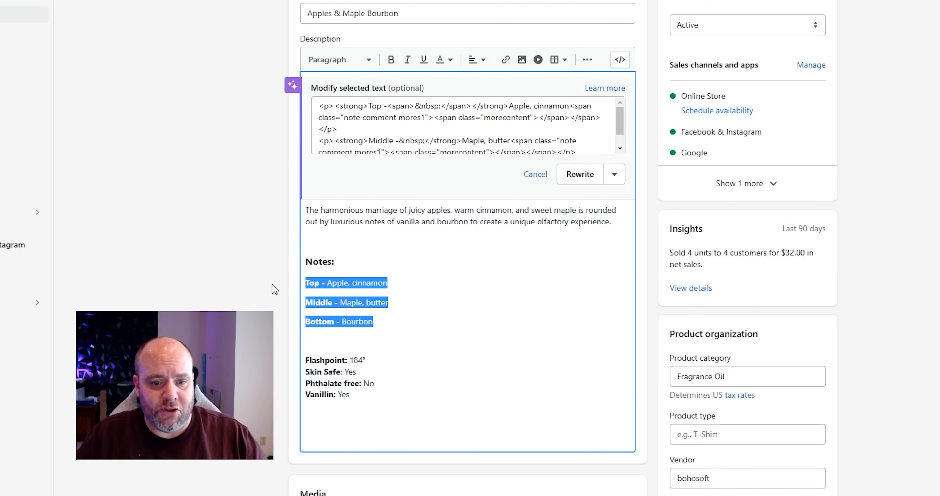
{"action": "left_click", "coordinate": [530, 151]}
{"action": "key", "text": "ctrl+a"}
{"action": "key", "text": "ctrl+v"}
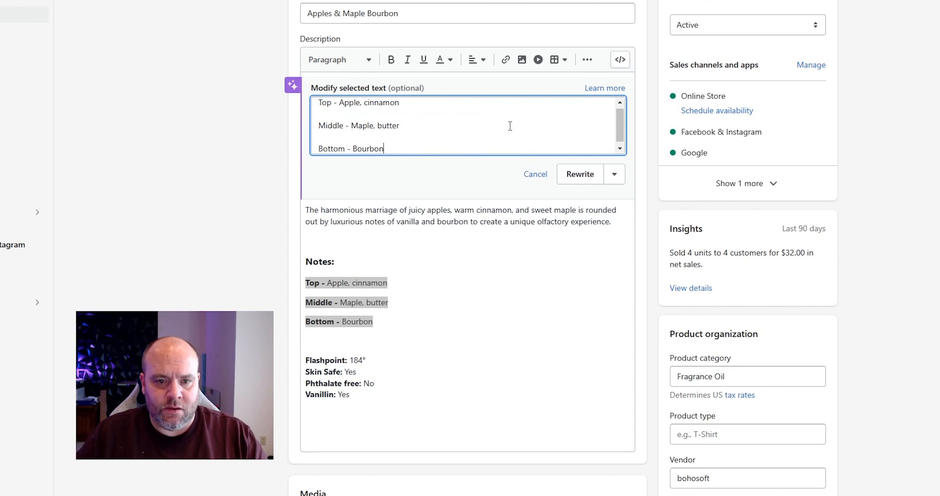
{"action": "left_click", "coordinate": [581, 175]}
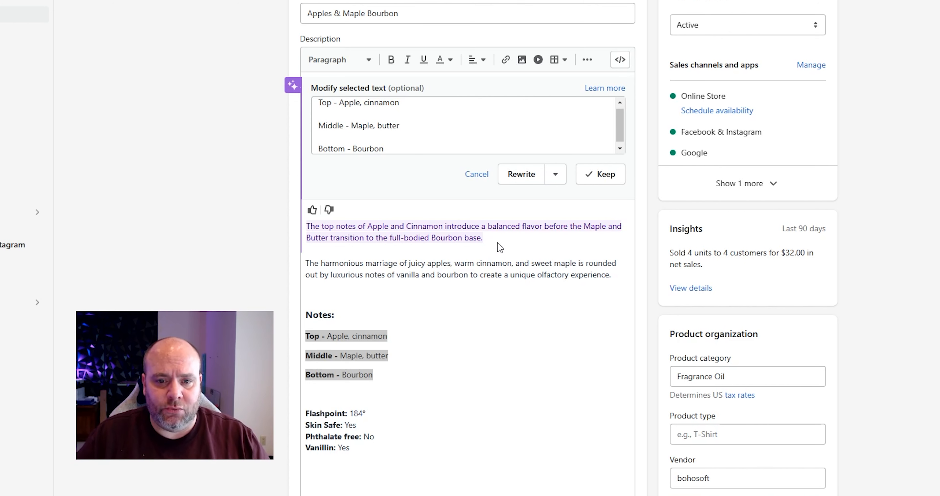
{"action": "left_click", "coordinate": [474, 174]}
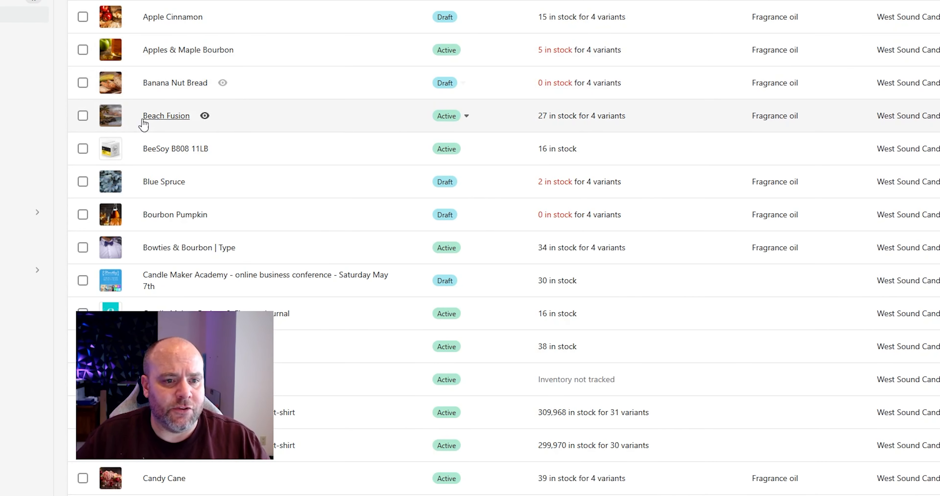
Open the Beach Fusion product and copy the Top, Middle and Bottom notes from its description.
{"action": "left_click", "coordinate": [169, 116]}
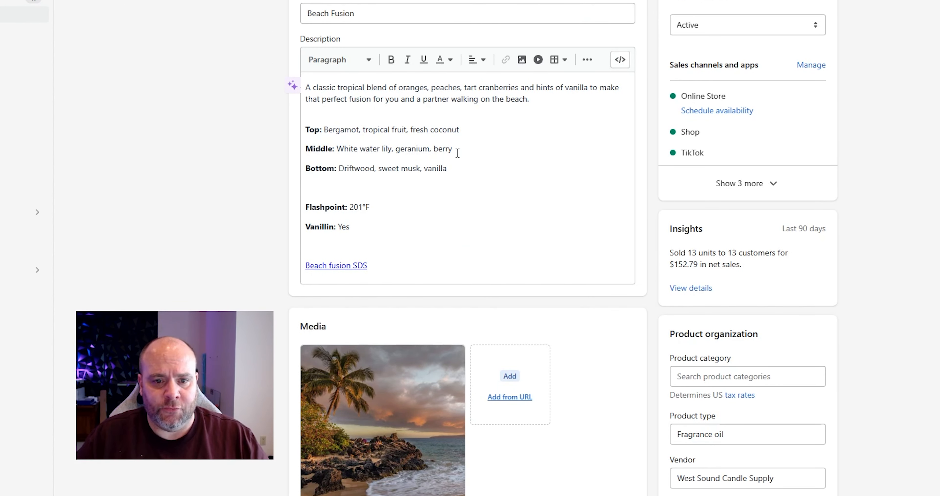
{"action": "left_click_drag", "start_coordinate": [449, 170], "coordinate": [289, 132]}
{"action": "key", "text": "ctrl+c"}
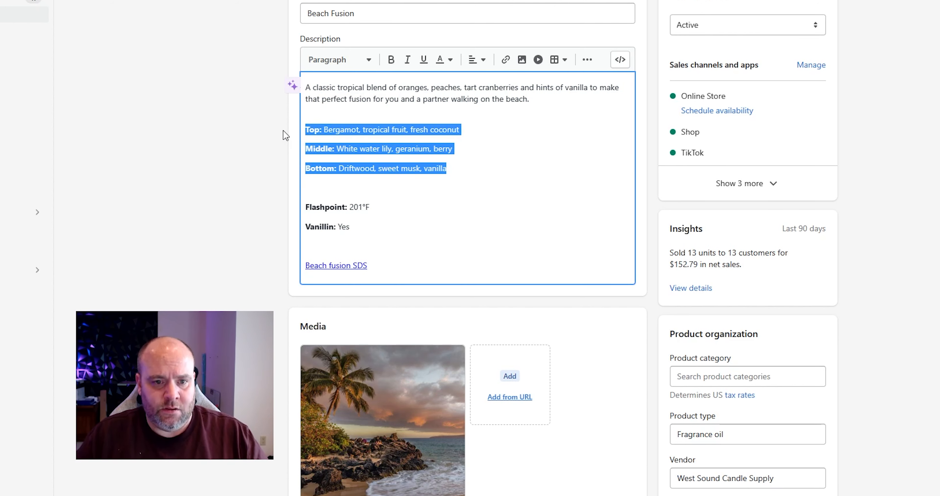
Generate an AI rewrite of the Beach Fusion notes, using the copied plain text as the text to modify.
{"action": "left_click", "coordinate": [293, 85]}
{"action": "key", "text": "ctrl+a"}
{"action": "key", "text": "ctrl+v"}
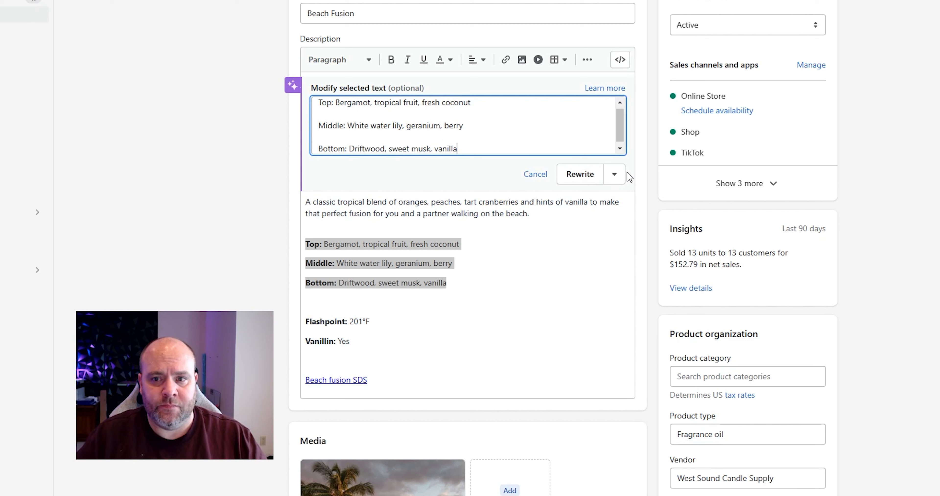
{"action": "left_click", "coordinate": [615, 175]}
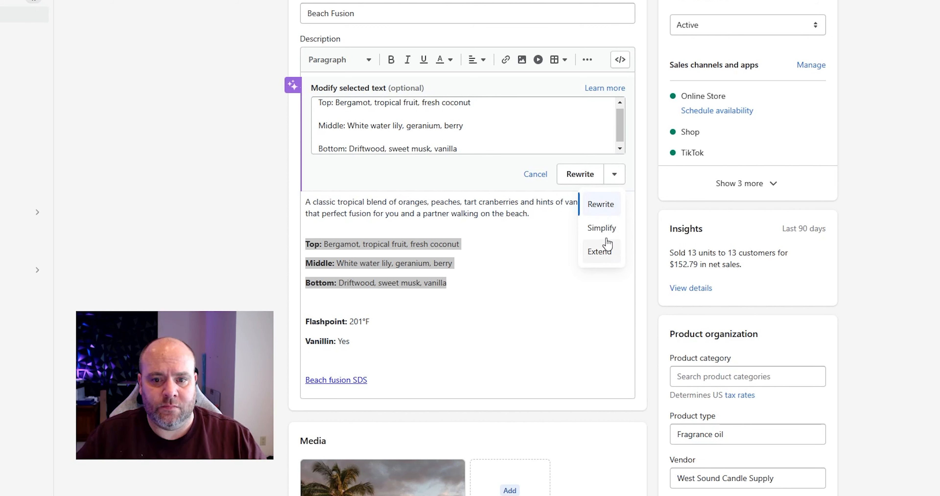
{"action": "left_click", "coordinate": [478, 172]}
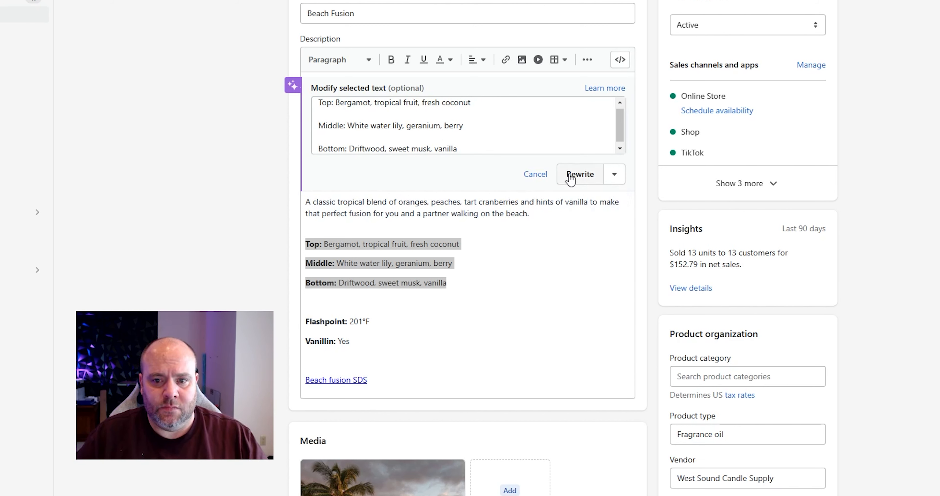
{"action": "left_click", "coordinate": [581, 175]}
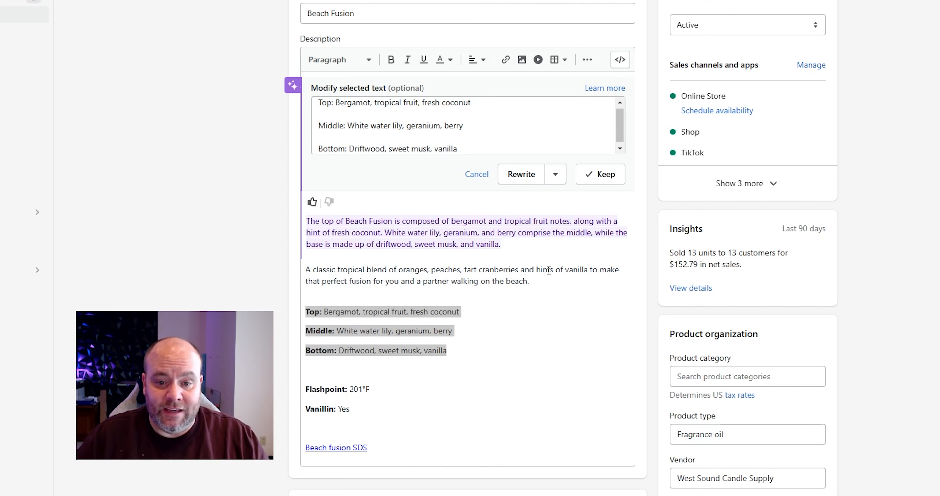
Delete the original Beach Fusion intro paragraph and leave the cursor on the empty line above the notes.
{"action": "left_click", "coordinate": [538, 279]}
{"action": "left_click_drag", "start_coordinate": [539, 279], "coordinate": [264, 270]}
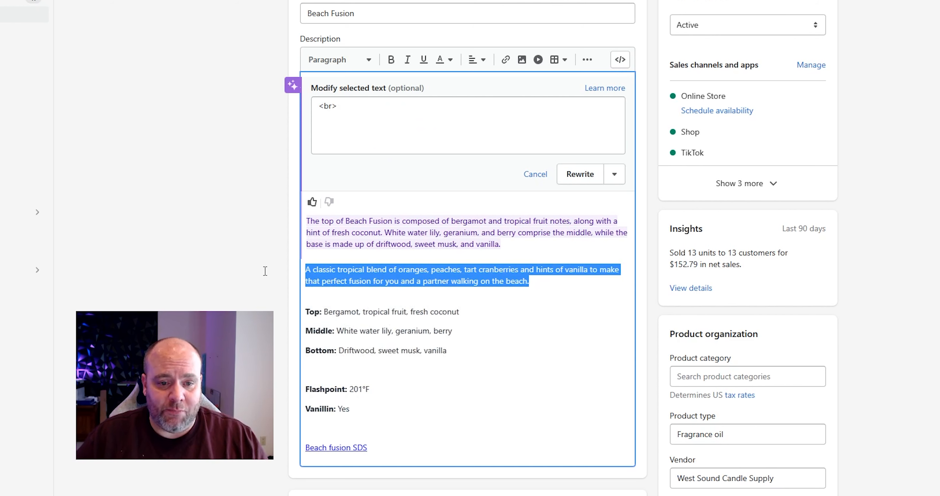
{"action": "key", "text": "BackSpace"}
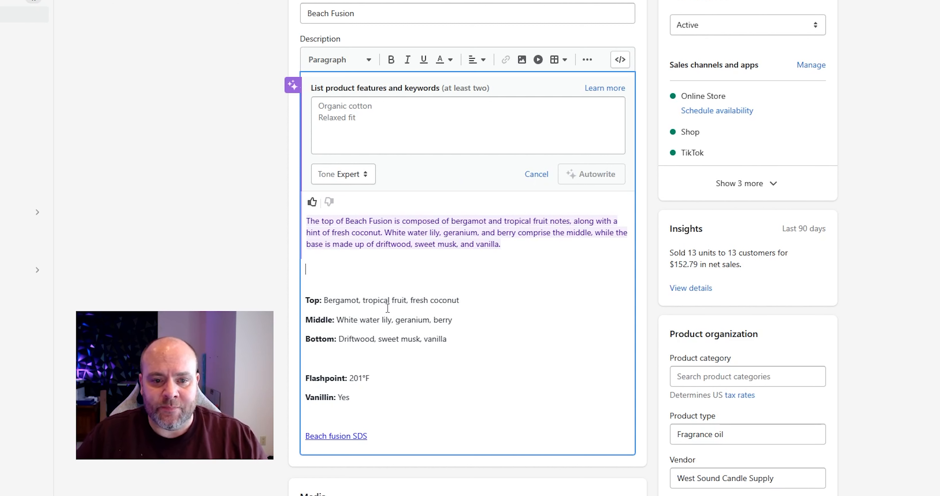
{"action": "left_click", "coordinate": [407, 122]}
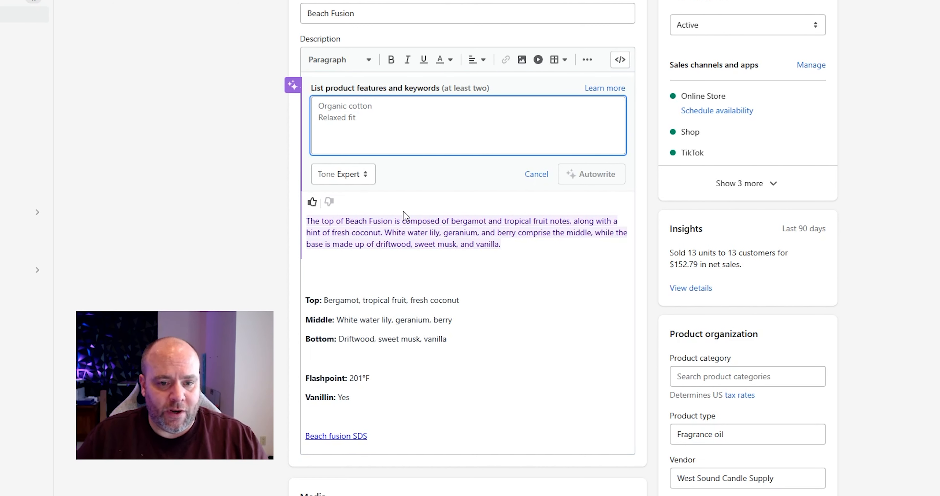
{"action": "left_click", "coordinate": [379, 271]}
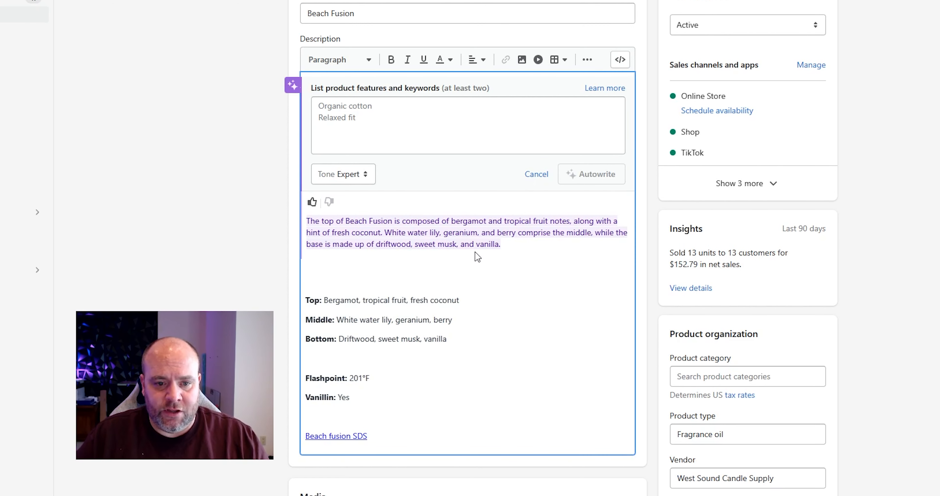
Autowrite a description in the Sophisticated tone, with the copied Top, Middle and Bottom notes as product features and keywords.
{"action": "left_click", "coordinate": [362, 177]}
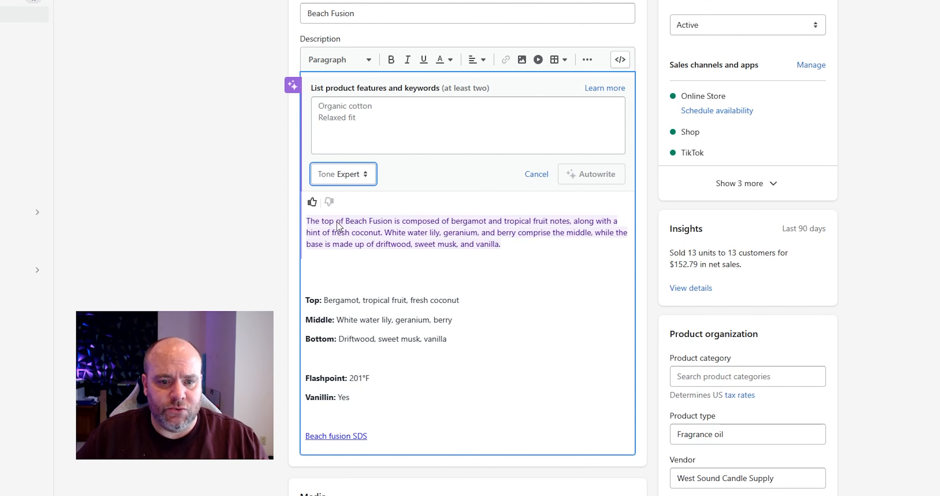
{"action": "left_click", "coordinate": [353, 241]}
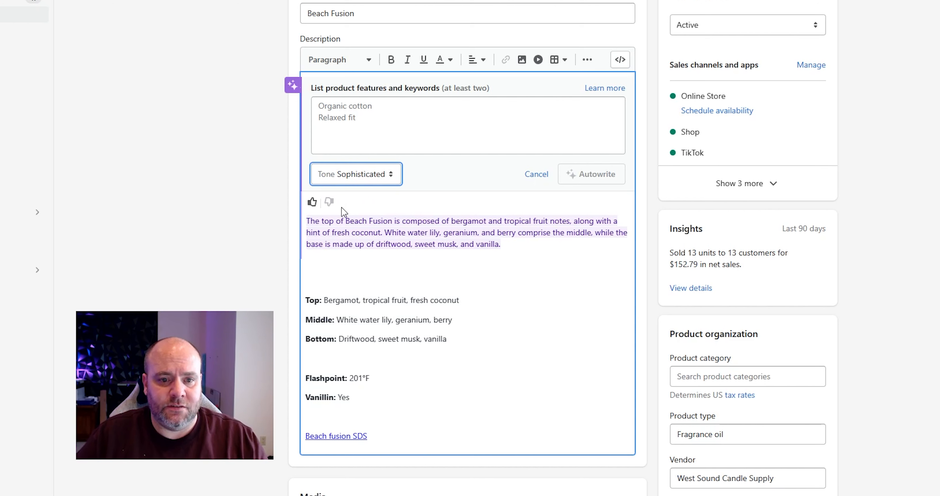
{"action": "left_click", "coordinate": [432, 148]}
{"action": "key", "text": "ctrl+v"}
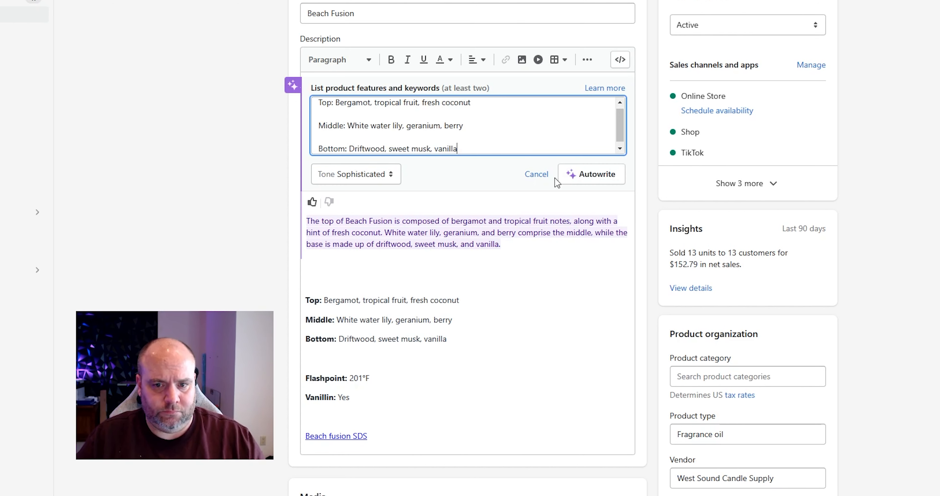
{"action": "left_click", "coordinate": [598, 175]}
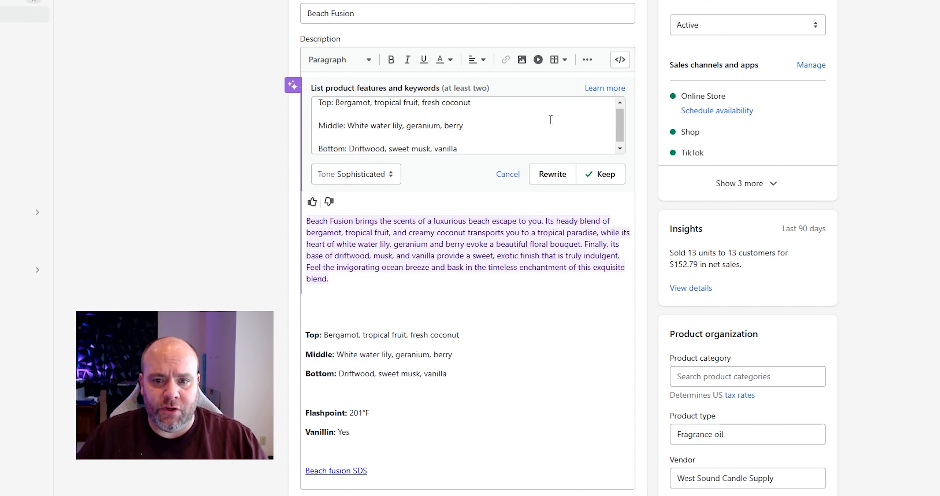
{"action": "scroll", "coordinate": [531, 128], "scroll_direction": "down", "scroll_amount": 2}
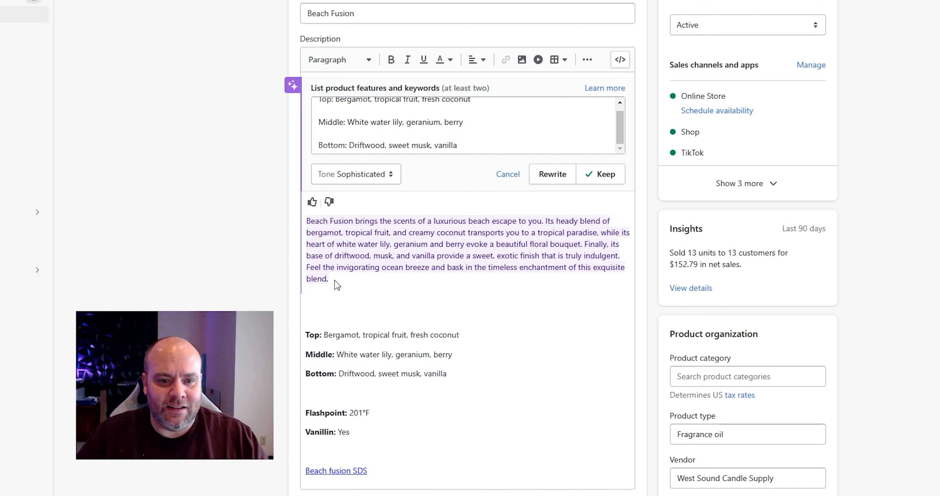
Change the tone to Playful, rewrite the generated description and keep the new version.
{"action": "left_click", "coordinate": [379, 171]}
{"action": "left_click", "coordinate": [341, 230]}
{"action": "left_click", "coordinate": [552, 175]}
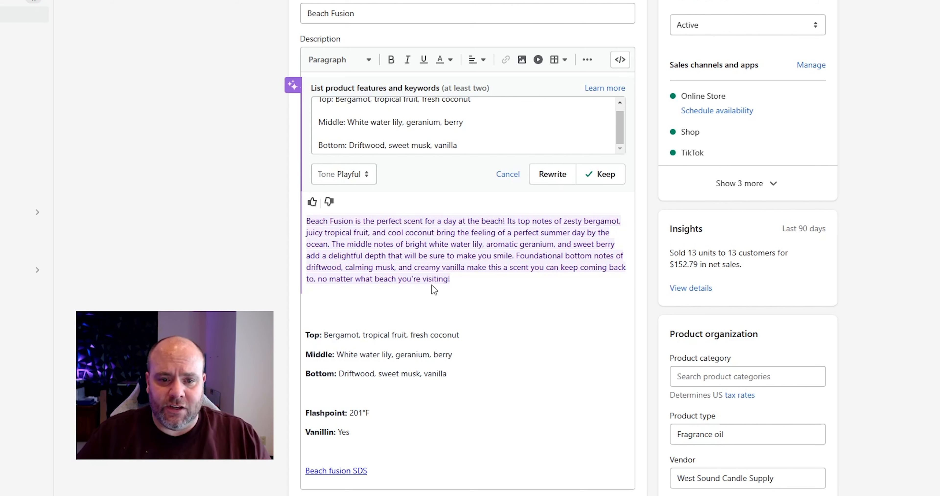
{"action": "left_click", "coordinate": [601, 174]}
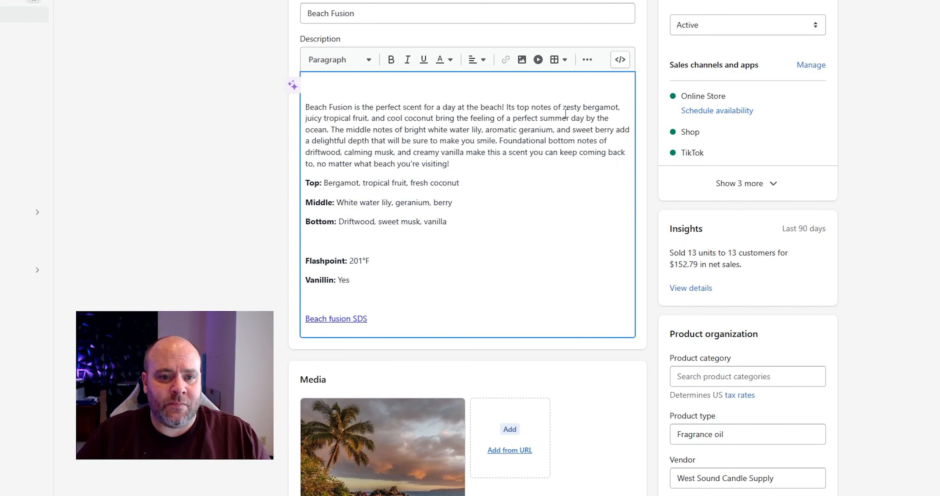
Remove the blank line above the new Beach Fusion description and save the product.
{"action": "left_click", "coordinate": [374, 89]}
{"action": "key", "text": "Delete"}
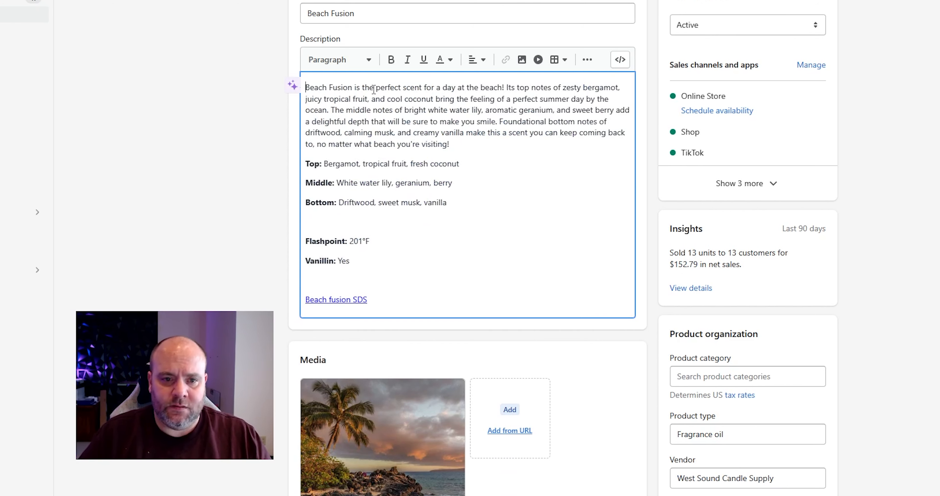
{"action": "left_click", "coordinate": [785, 1]}
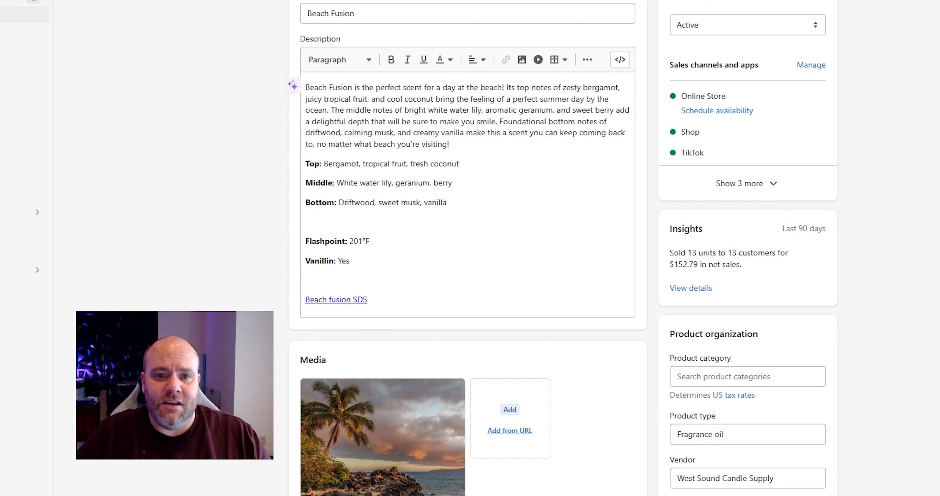
Leave the Beach Fusion product and open the Blue Spruce product from the product list.
{"action": "left_click", "coordinate": [2, 14]}
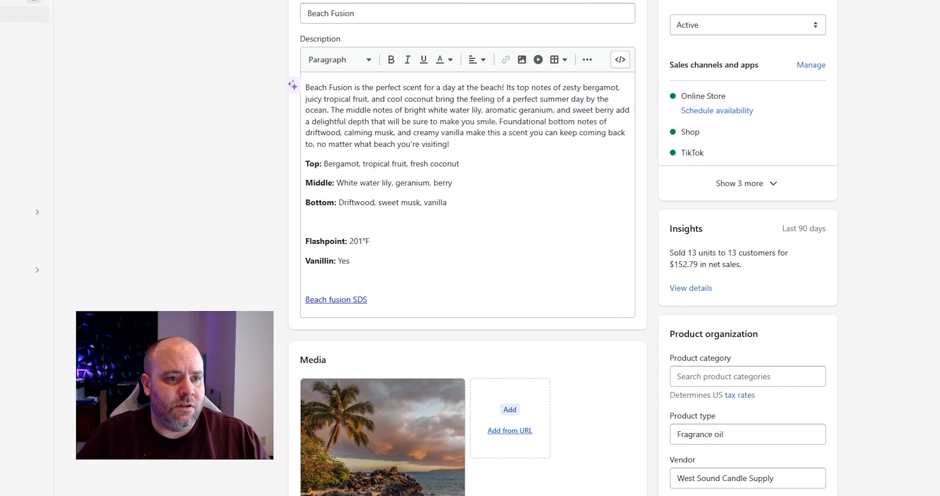
{"action": "scroll", "coordinate": [306, 190], "scroll_direction": "down", "scroll_amount": 4}
{"action": "scroll", "coordinate": [325, 196], "scroll_direction": "down", "scroll_amount": 5}
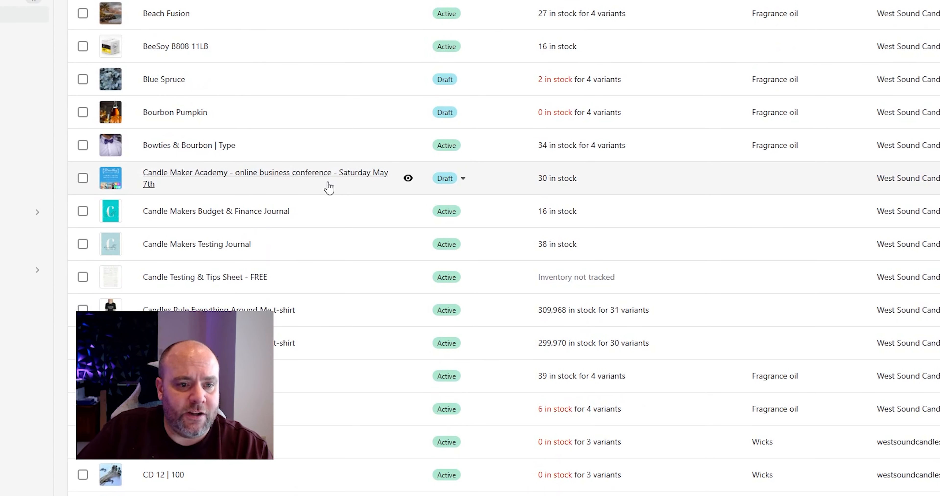
{"action": "scroll", "coordinate": [372, 95], "scroll_direction": "down", "scroll_amount": 2}
{"action": "scroll", "coordinate": [372, 95], "scroll_direction": "up", "scroll_amount": 2}
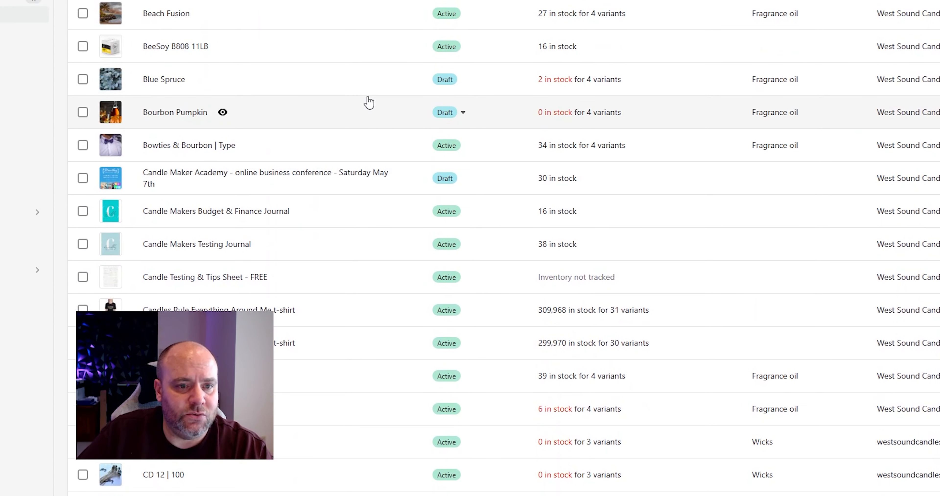
{"action": "left_click", "coordinate": [170, 85]}
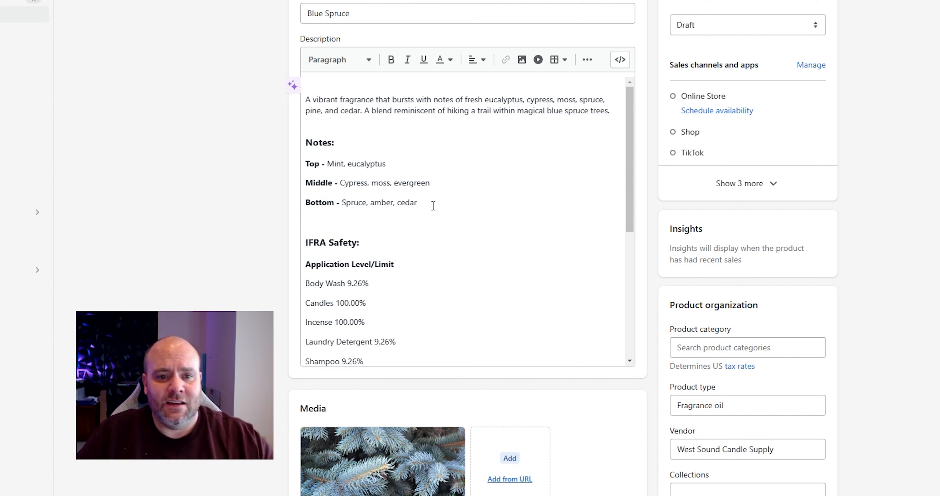
Copy Blue Spruce's Top, Middle and Bottom notes into the text generator as the product features and keywords.
{"action": "left_click", "coordinate": [293, 86]}
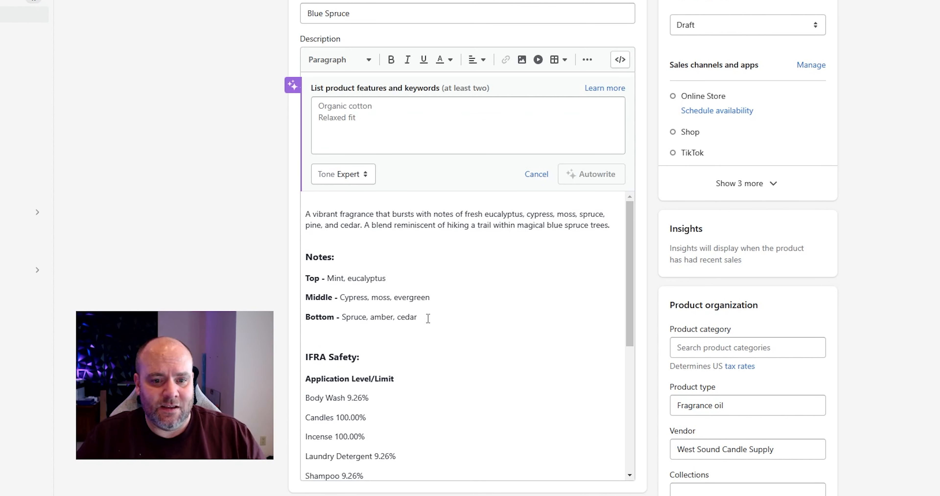
{"action": "left_click_drag", "start_coordinate": [419, 317], "coordinate": [274, 280]}
{"action": "key", "text": "ctrl+c"}
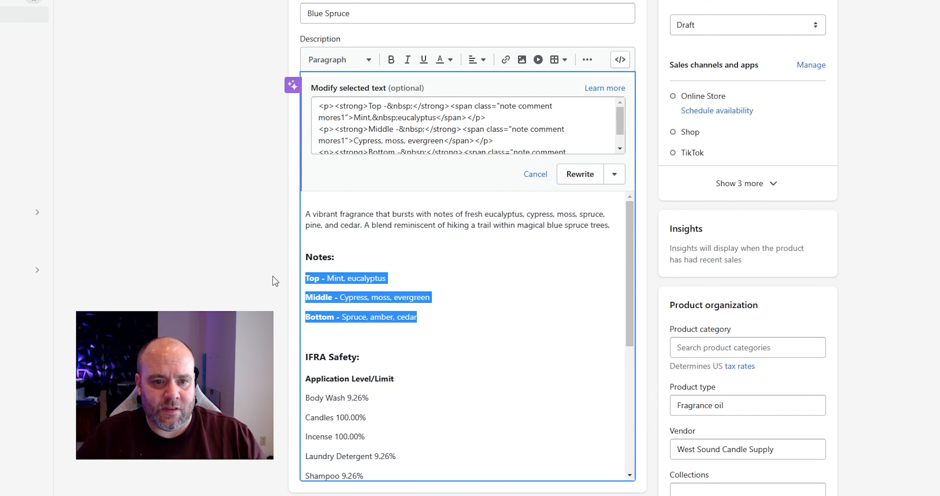
{"action": "left_click", "coordinate": [417, 118]}
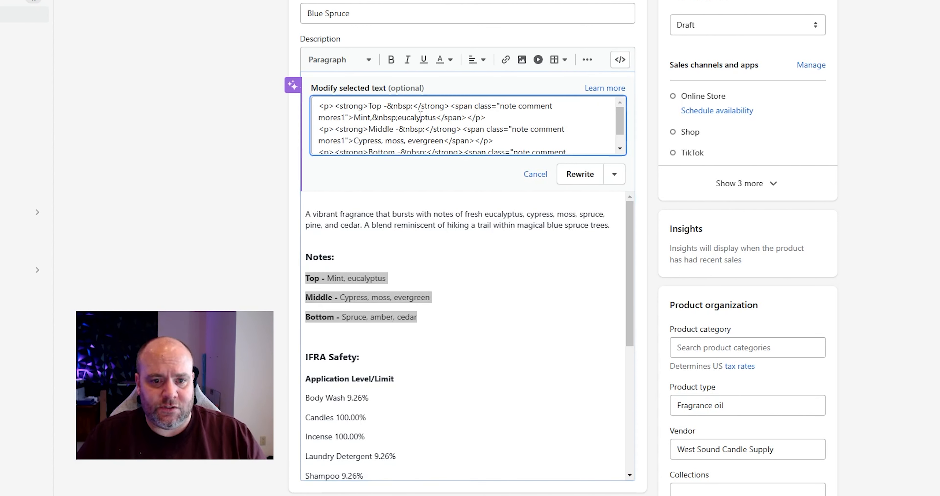
{"action": "key", "text": "ctrl+a"}
{"action": "key", "text": "ctrl+v"}
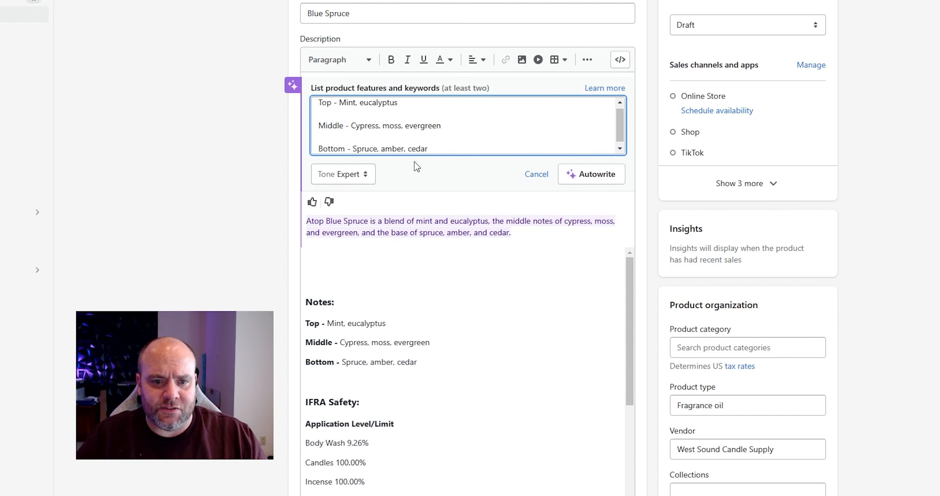
Autowrite a Blue Spruce description in the Persuasive tone and select the generated text.
{"action": "left_click", "coordinate": [352, 178]}
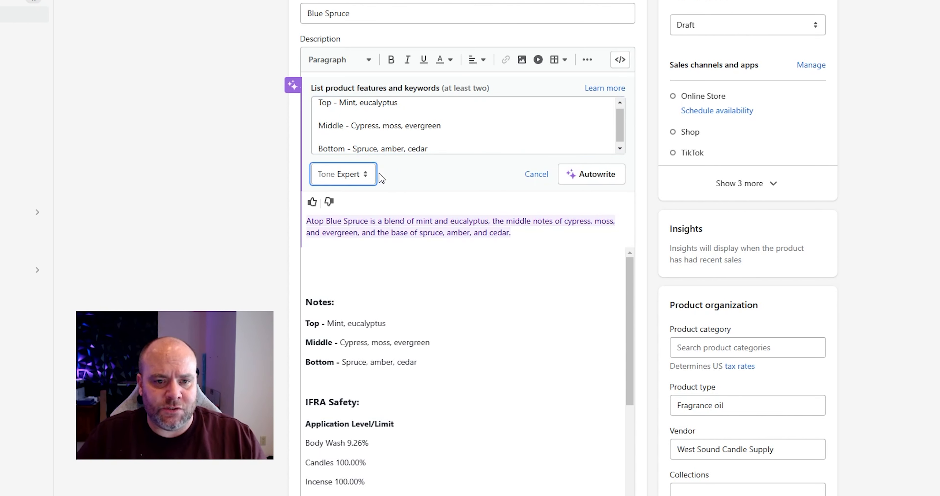
{"action": "left_click", "coordinate": [397, 176]}
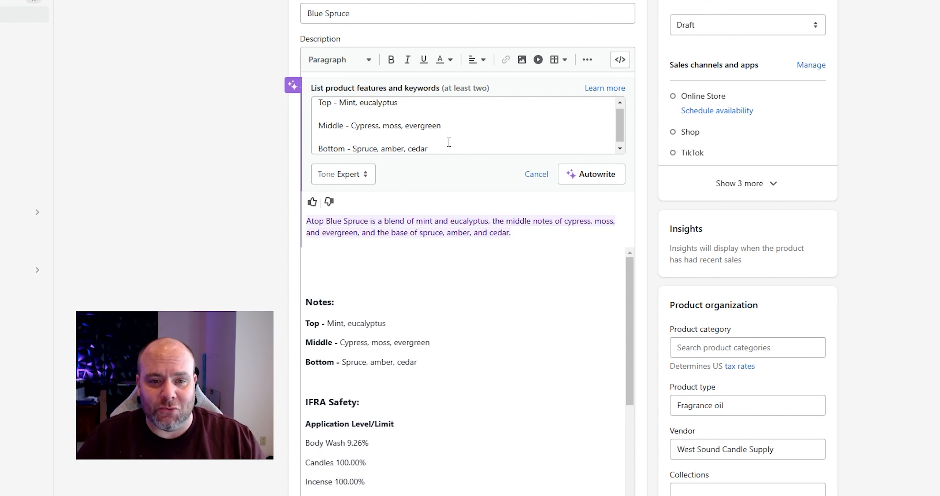
{"action": "left_click", "coordinate": [368, 174]}
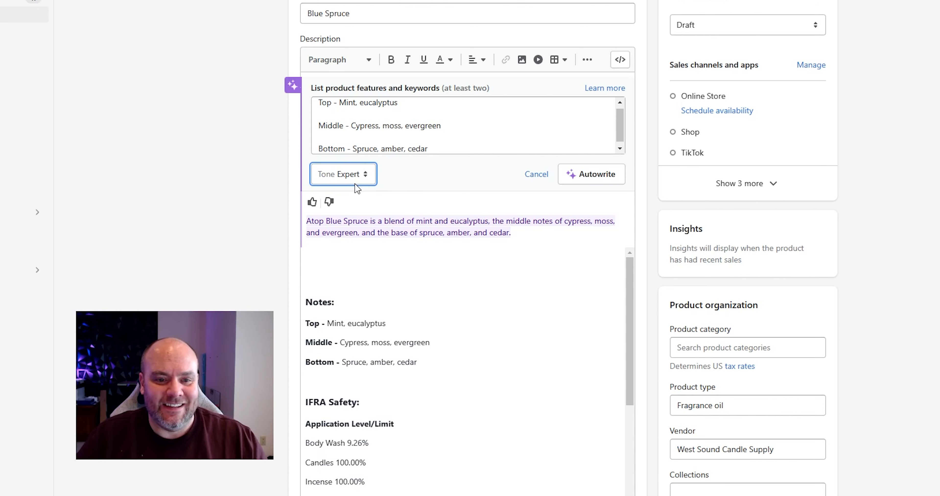
{"action": "left_click", "coordinate": [338, 213]}
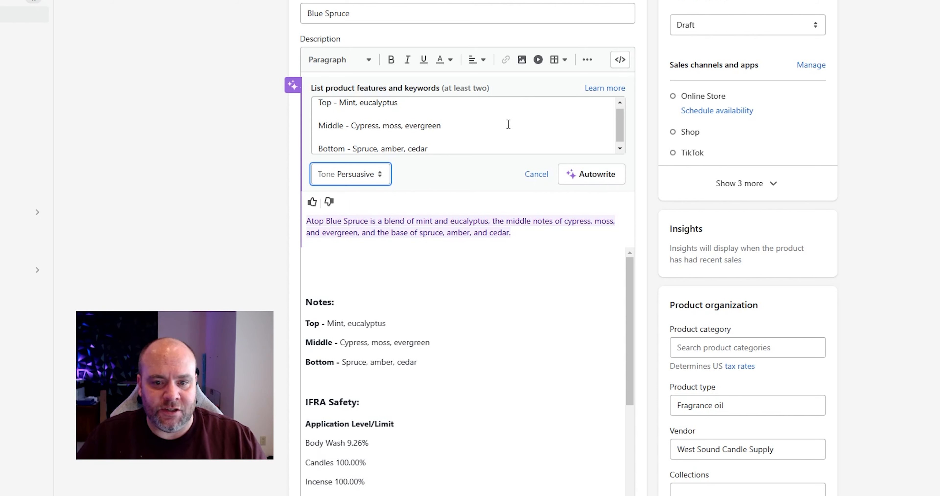
{"action": "left_click", "coordinate": [602, 171]}
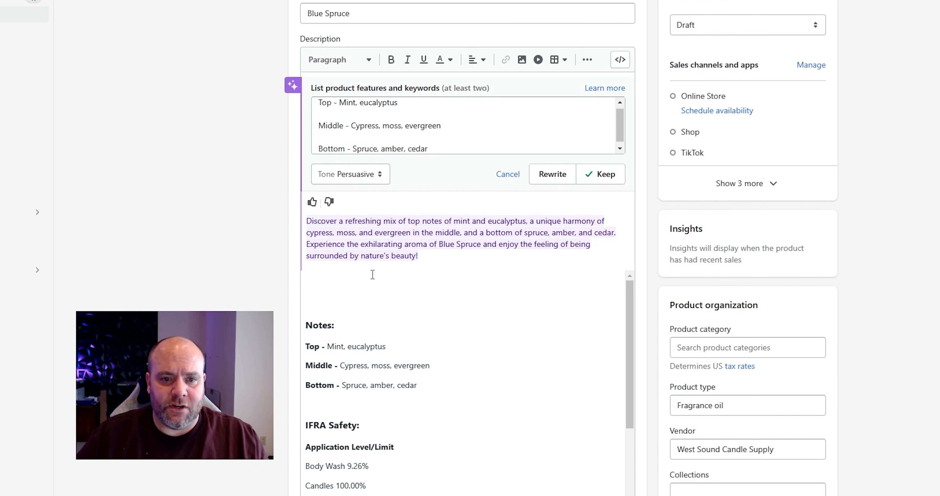
{"action": "left_click_drag", "start_coordinate": [425, 257], "coordinate": [305, 222]}
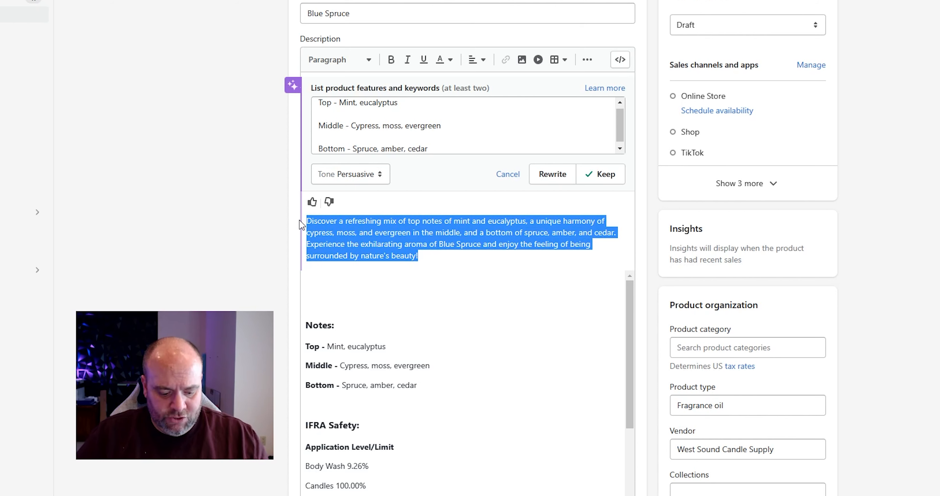
{"action": "left_click", "coordinate": [432, 286]}
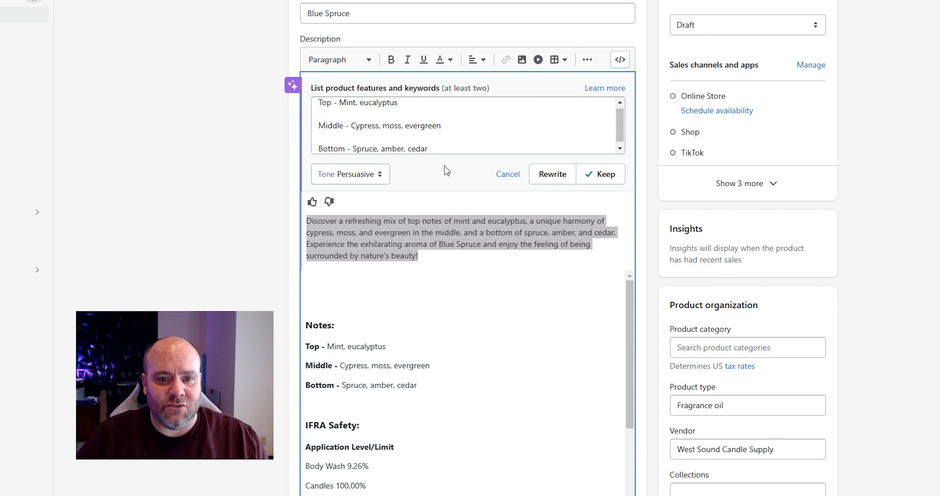
Add the keywords "christmas, fall, winter" above the Top note in the product features, separated by a blank line.
{"action": "scroll", "coordinate": [484, 130], "scroll_direction": "up", "scroll_amount": 1}
{"action": "left_click", "coordinate": [481, 122]}
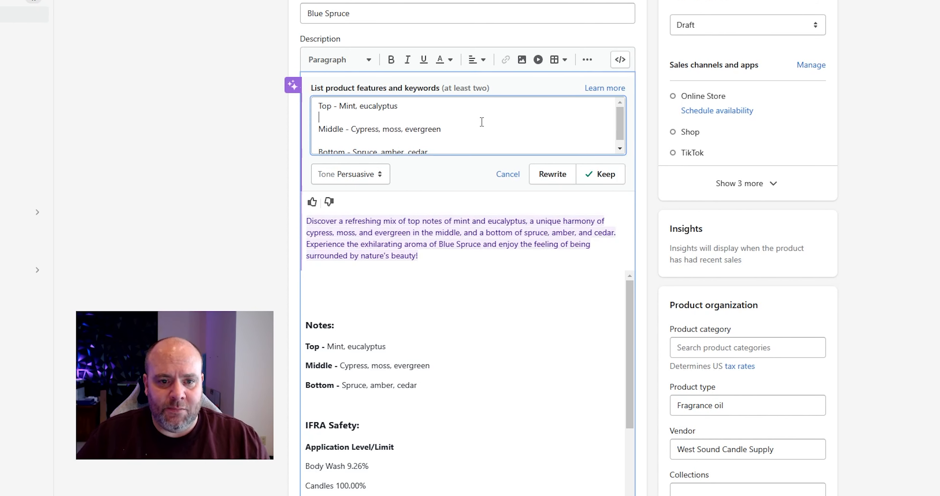
{"action": "key", "text": "Up"}
{"action": "type", "text": "christmas"}
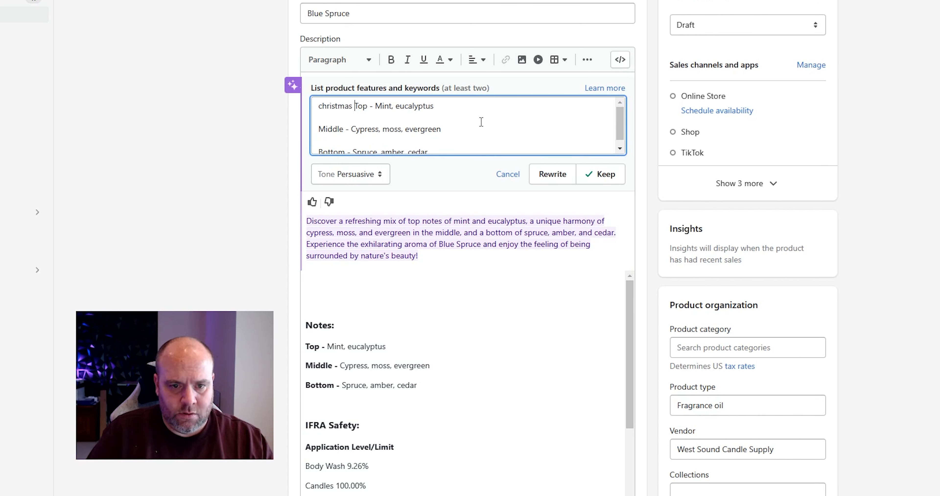
{"action": "key", "text": "BackSpace"}
{"action": "type", "text": ", fall"}
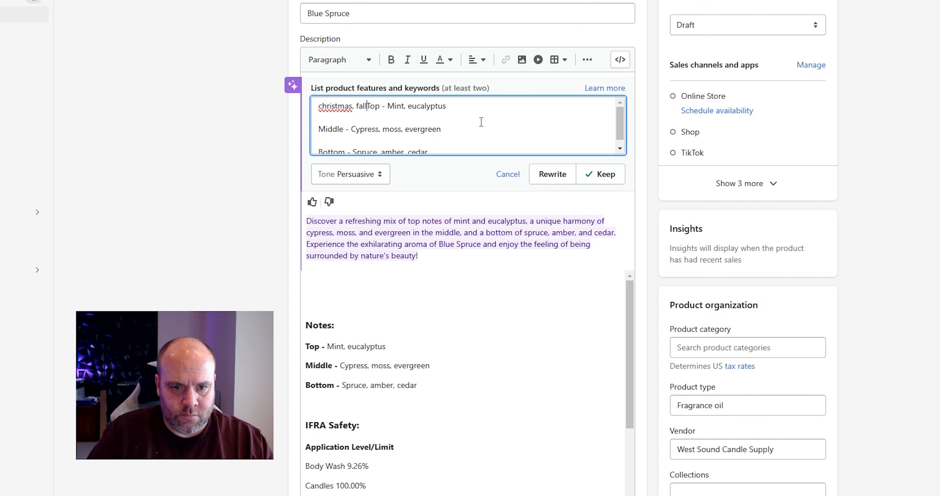
{"action": "type", "text": ", winter,"}
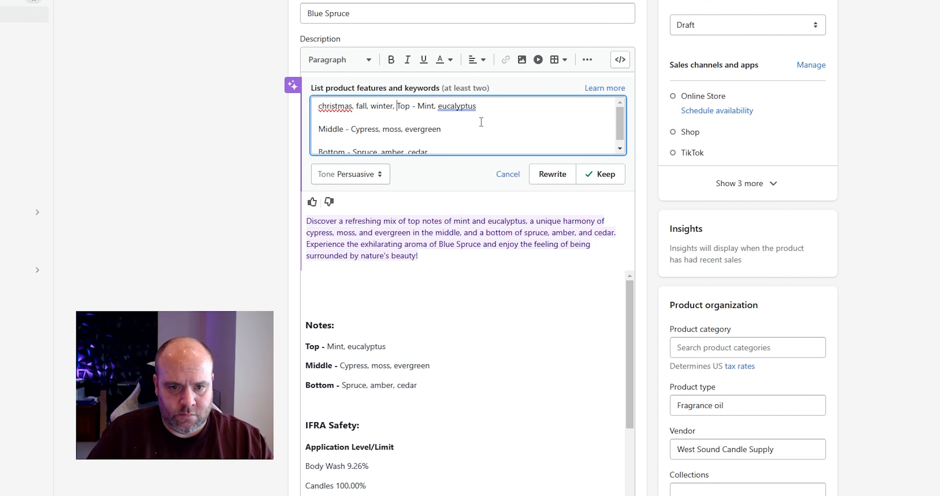
{"action": "key", "text": "BackSpace"}
{"action": "key", "text": "BackSpace"}
{"action": "key", "text": "Return"}
{"action": "key", "text": "Return"}
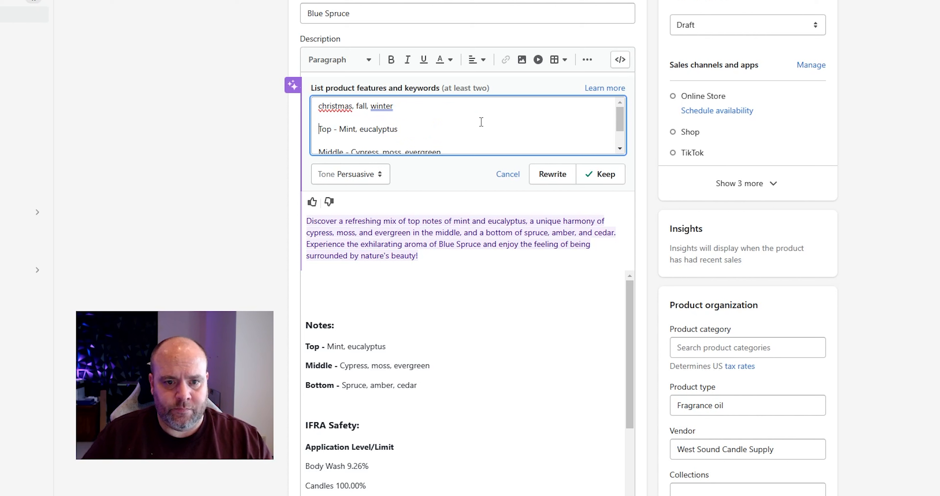
{"action": "key", "text": "Up"}
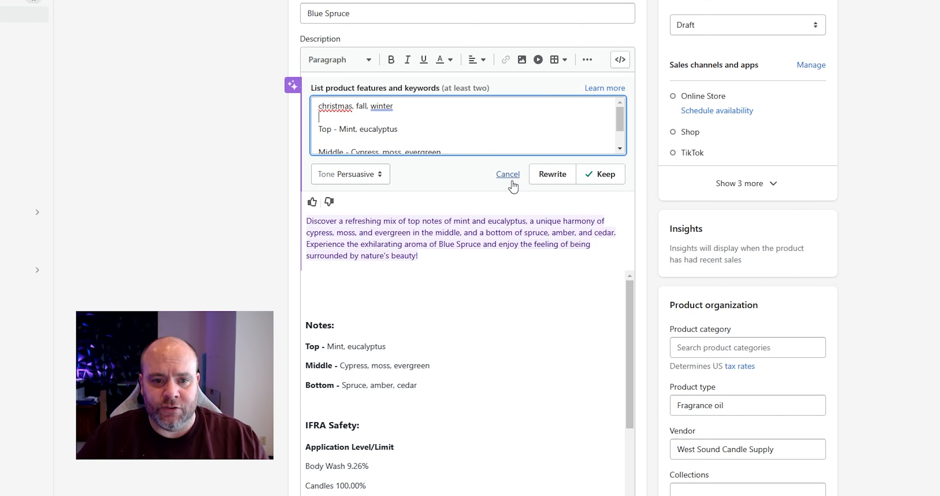
Rewrite the generated Blue Spruce description with the added seasonal keywords, leaving the tone on Persuasive.
{"action": "left_click", "coordinate": [378, 174]}
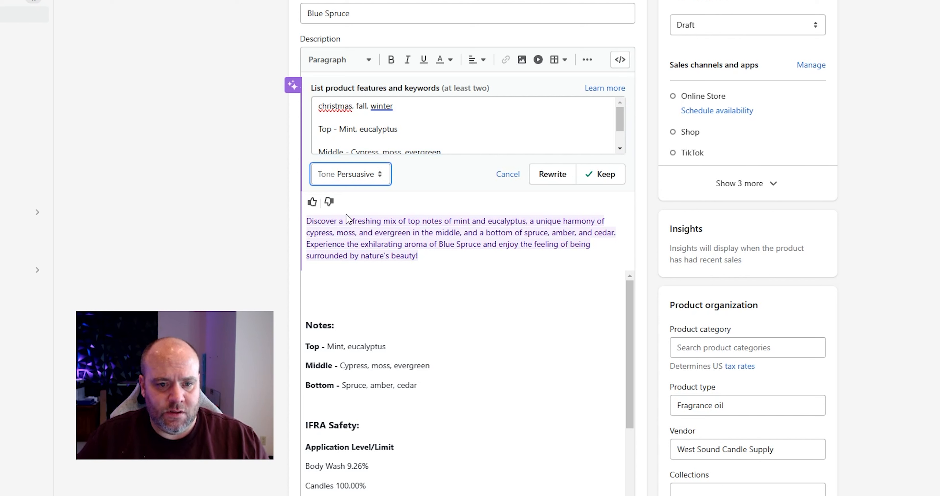
{"action": "left_click", "coordinate": [460, 168]}
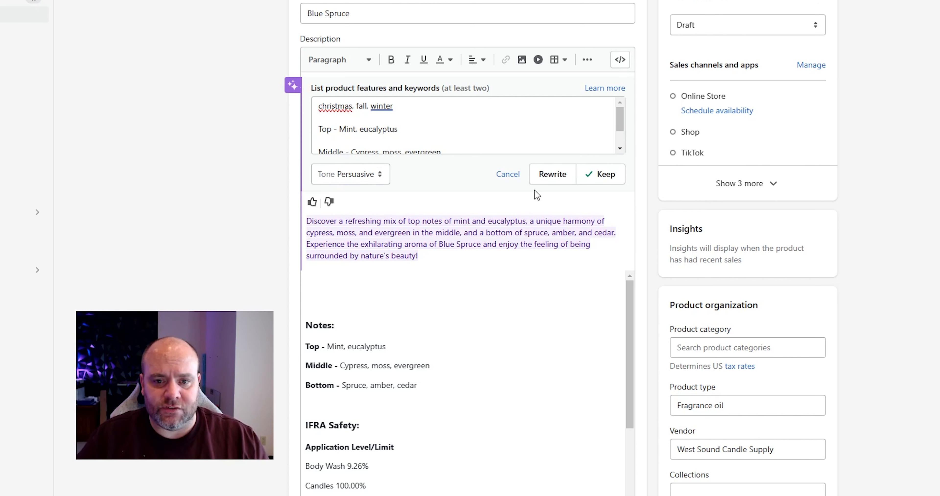
{"action": "left_click", "coordinate": [552, 174]}
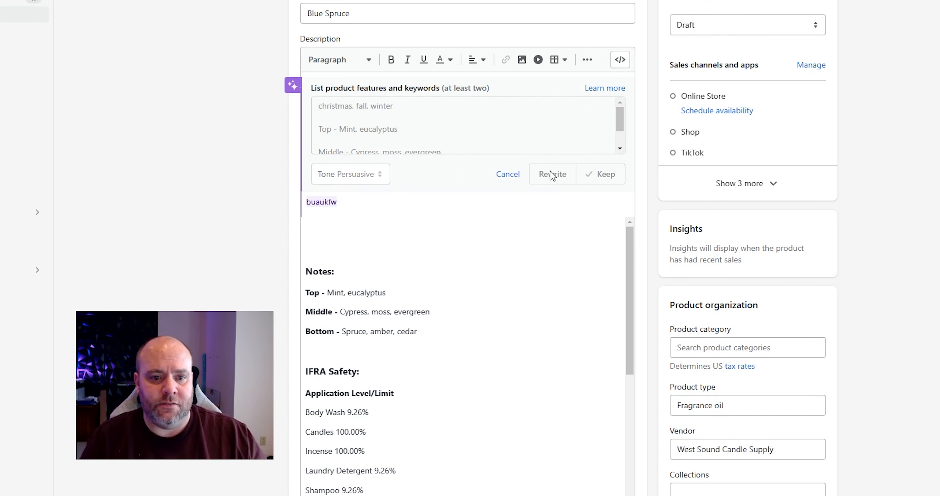